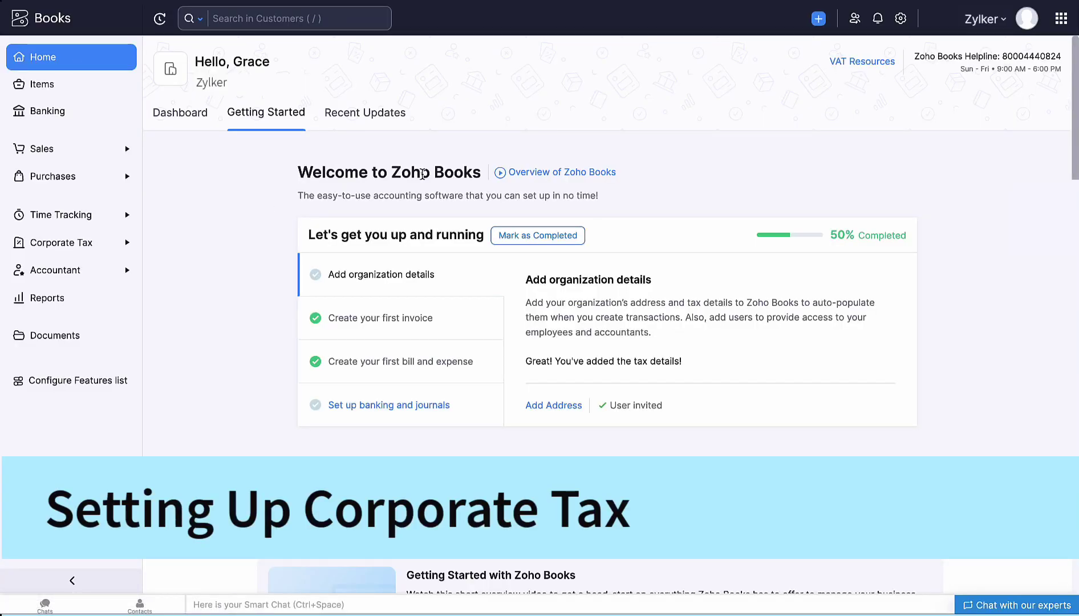
# In Taxes settings, switch 'Are you liable to pay Corporate Tax?' to Yes, revealing rate and TRN fields.
pyautogui.click(901, 19)
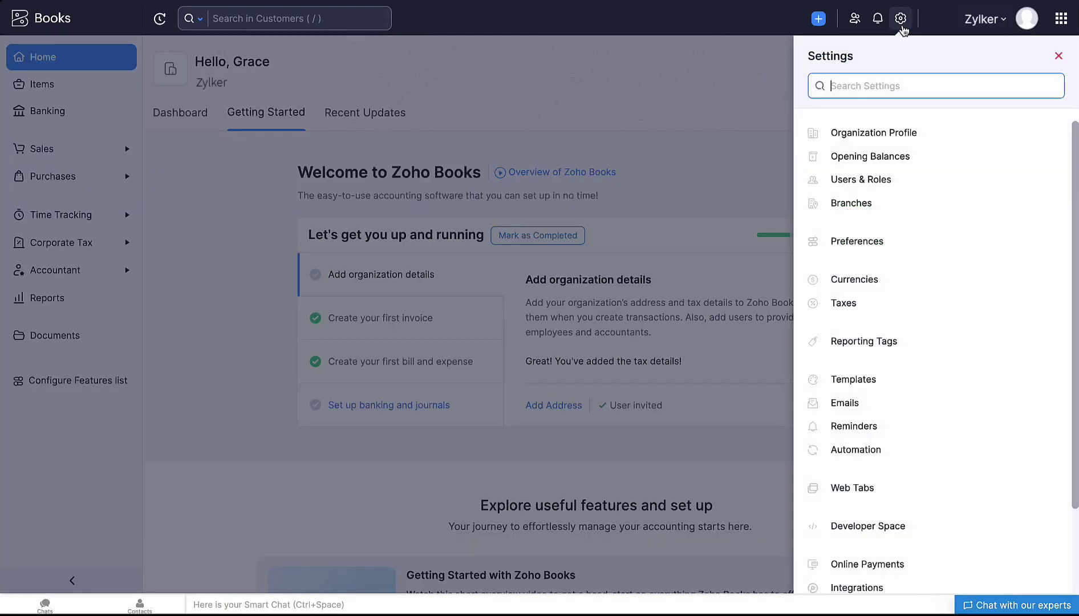
pyautogui.click(898, 303)
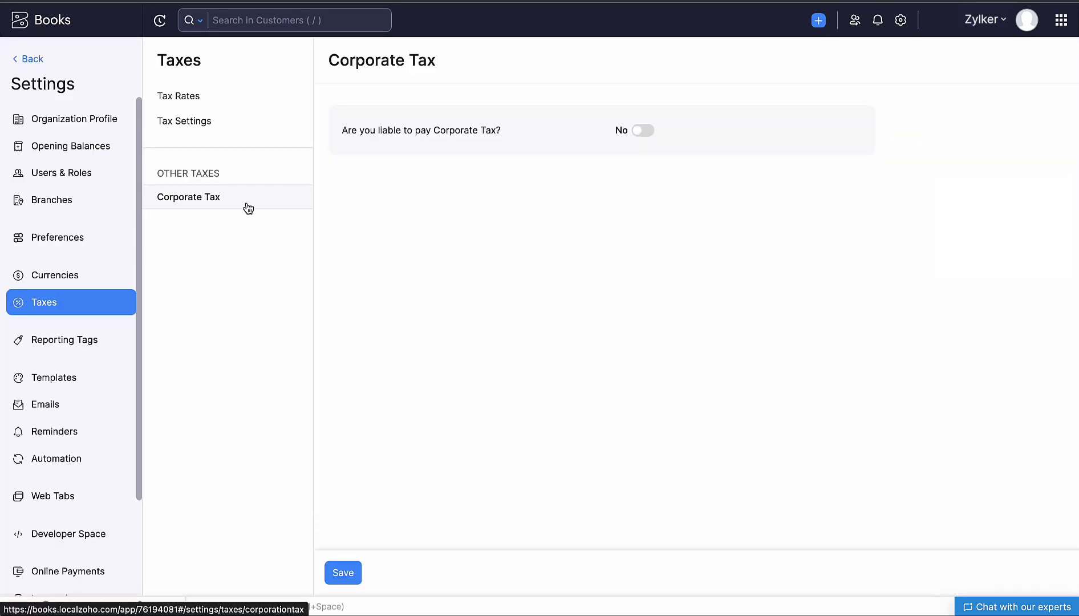
pyautogui.click(643, 130)
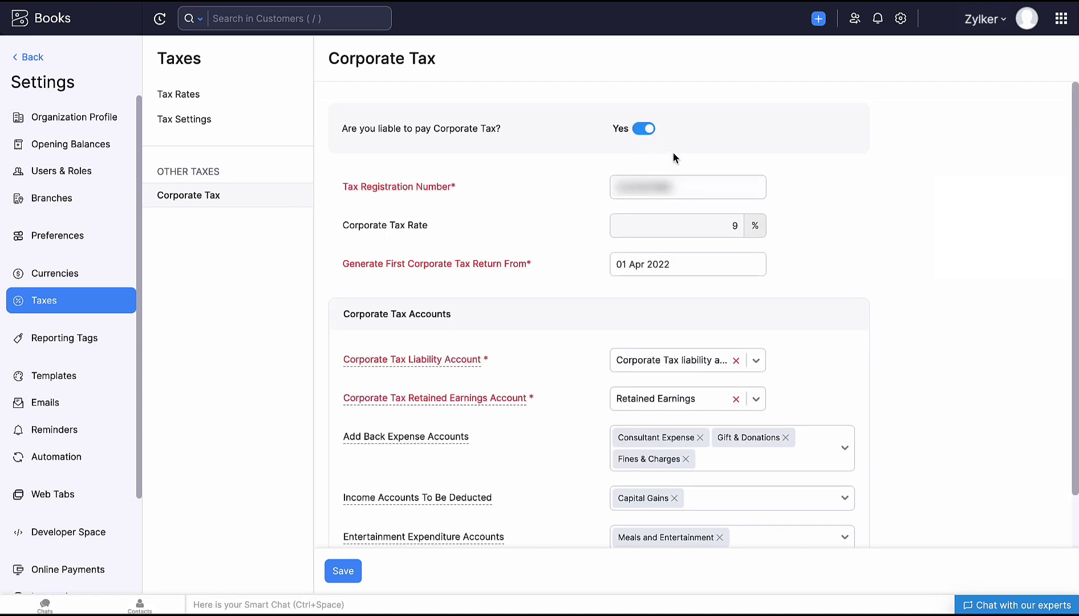
pyautogui.click(697, 179)
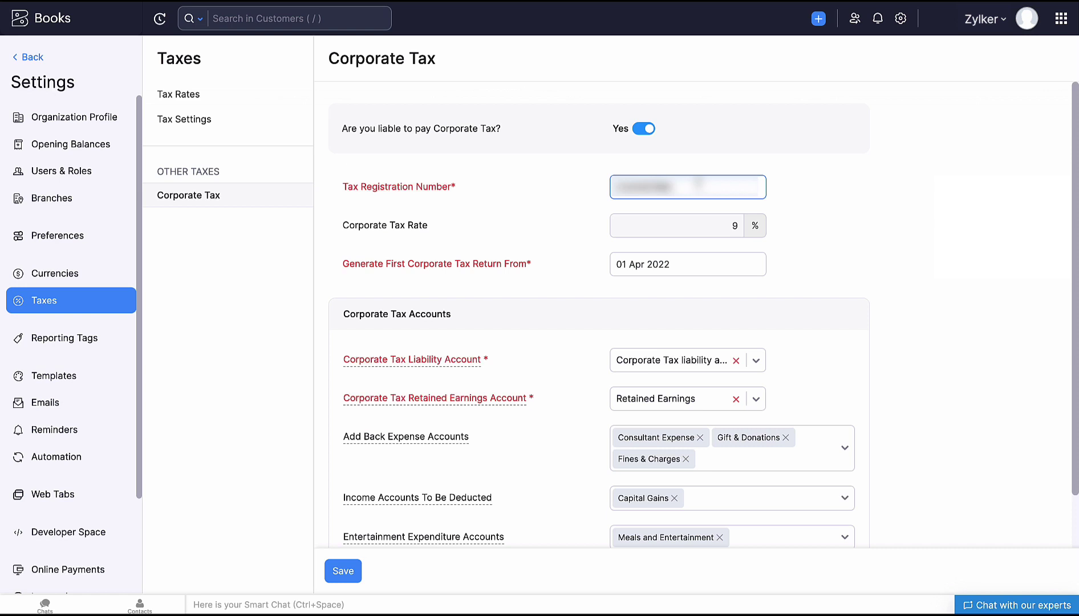
pyautogui.scroll(-2, 696, 182)
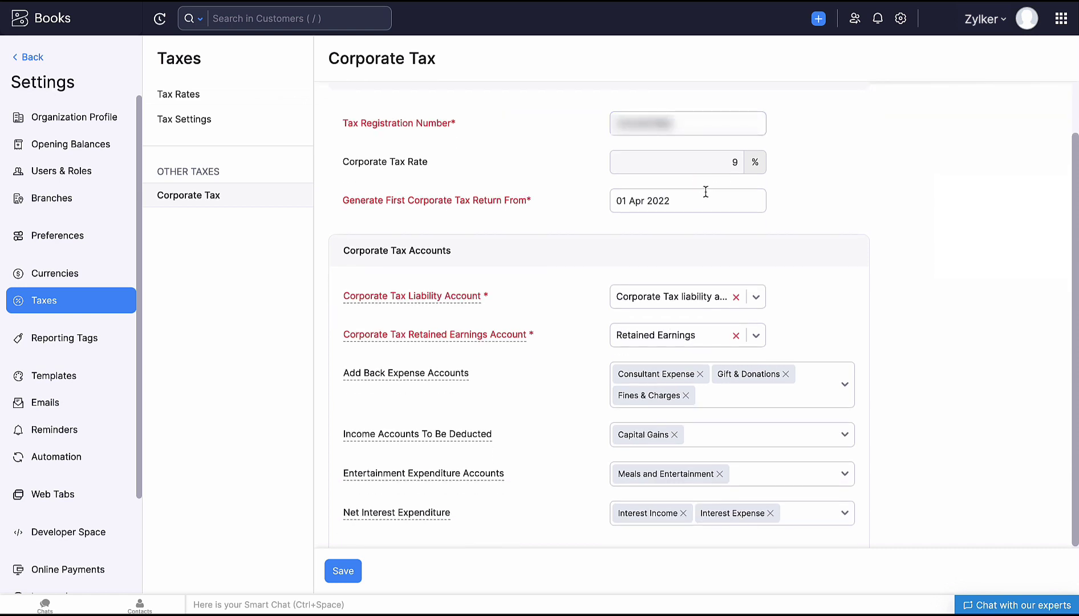
# Set the first return date to 01 Jun 2023, keep Retained Earnings, and save the settings.
pyautogui.click(704, 200)
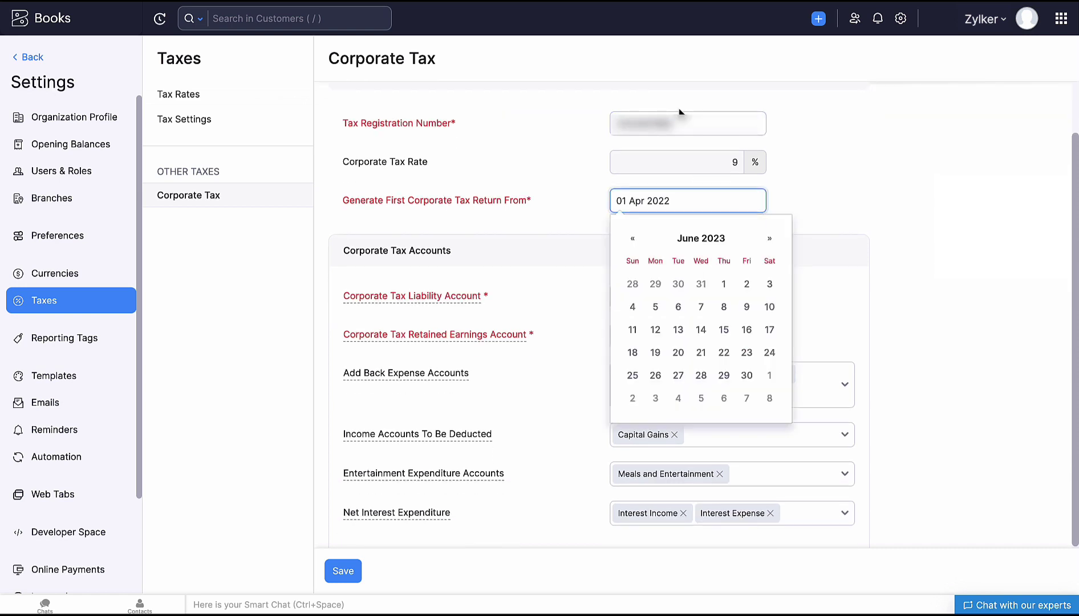
pyautogui.click(723, 283)
pyautogui.scroll(-2, 724, 292)
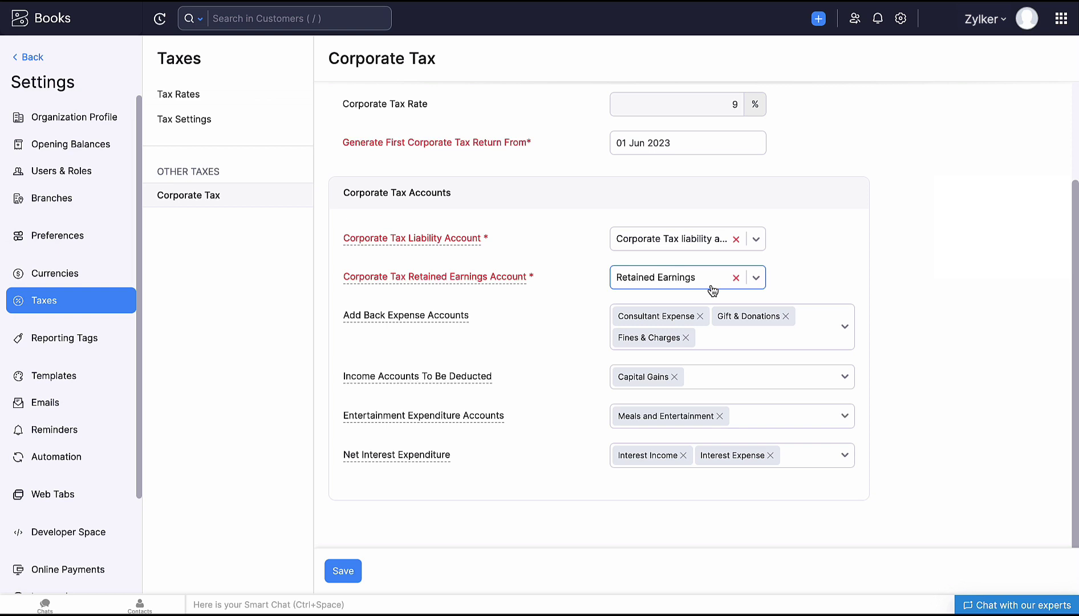
pyautogui.click(712, 287)
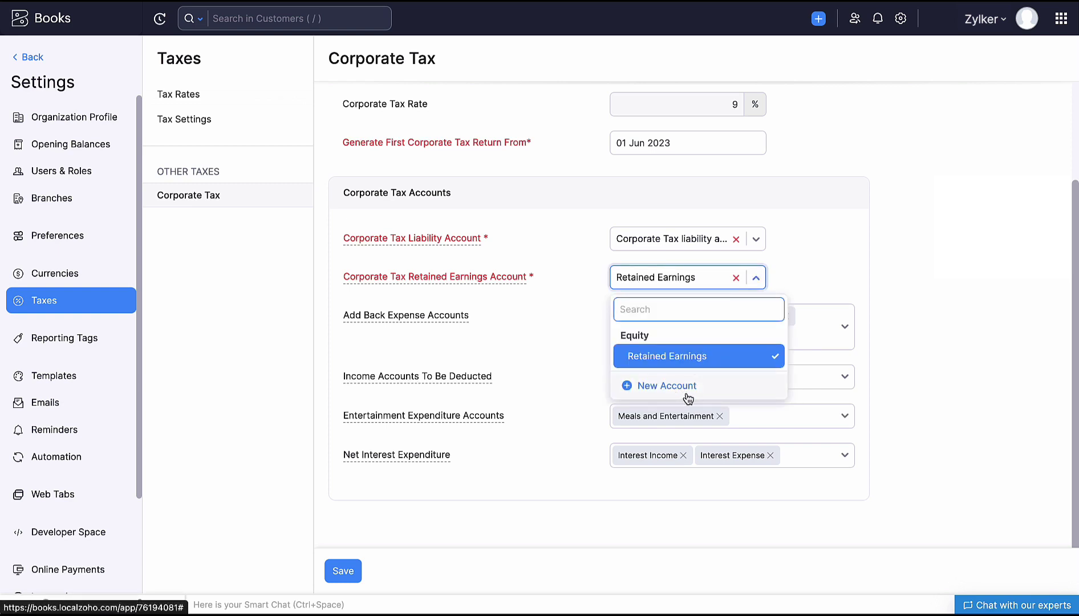
pyautogui.click(811, 358)
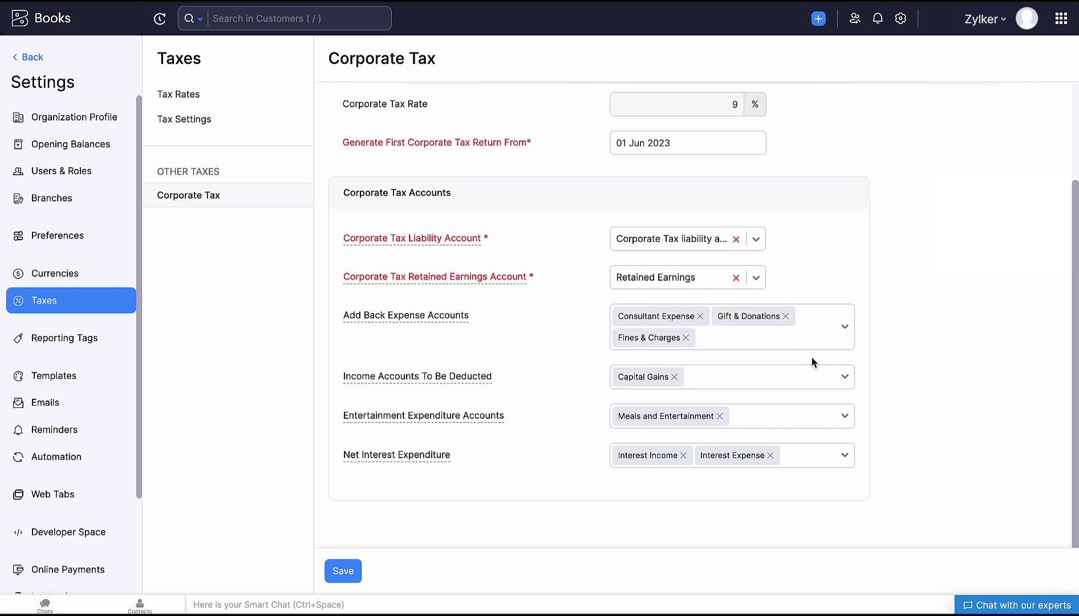
pyautogui.click(342, 573)
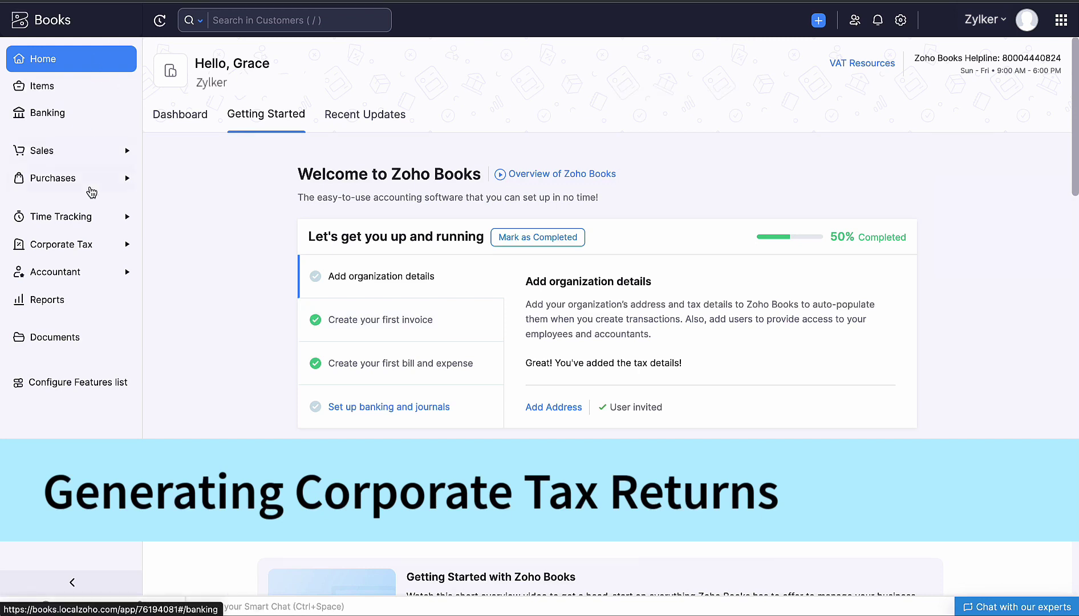
# Generate the June 2023 – May 2024 return from Corporate Tax > Tax Returns, showing AED537,704.82 due.
pyautogui.click(87, 244)
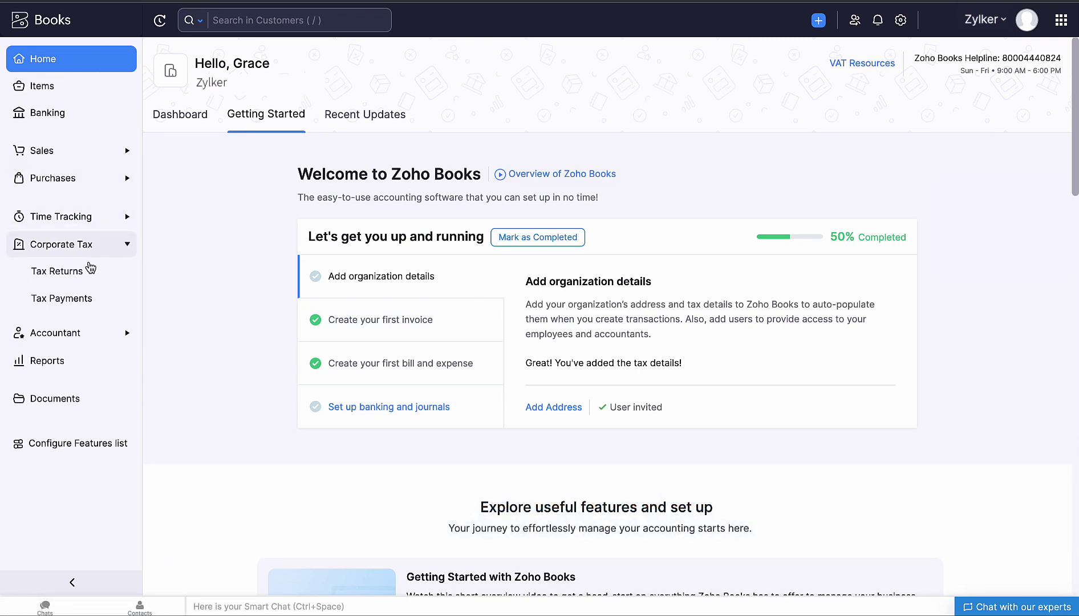
pyautogui.click(90, 273)
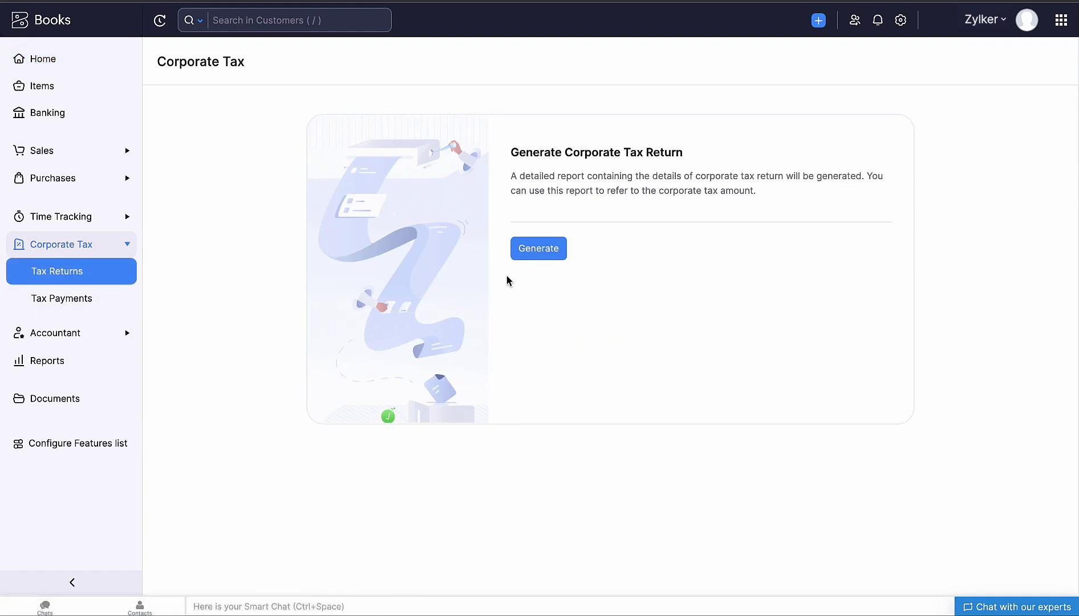
pyautogui.click(526, 253)
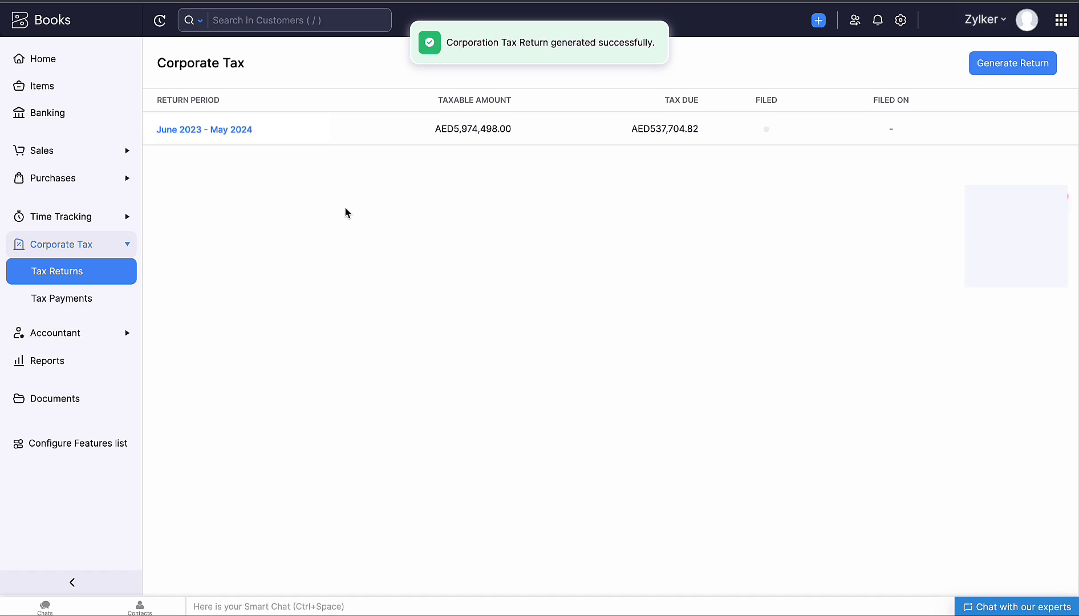
# Mark the June 2023 – May 2024 return as filed from its details page.
pyautogui.click(240, 142)
pyautogui.scroll(-2, 143, 268)
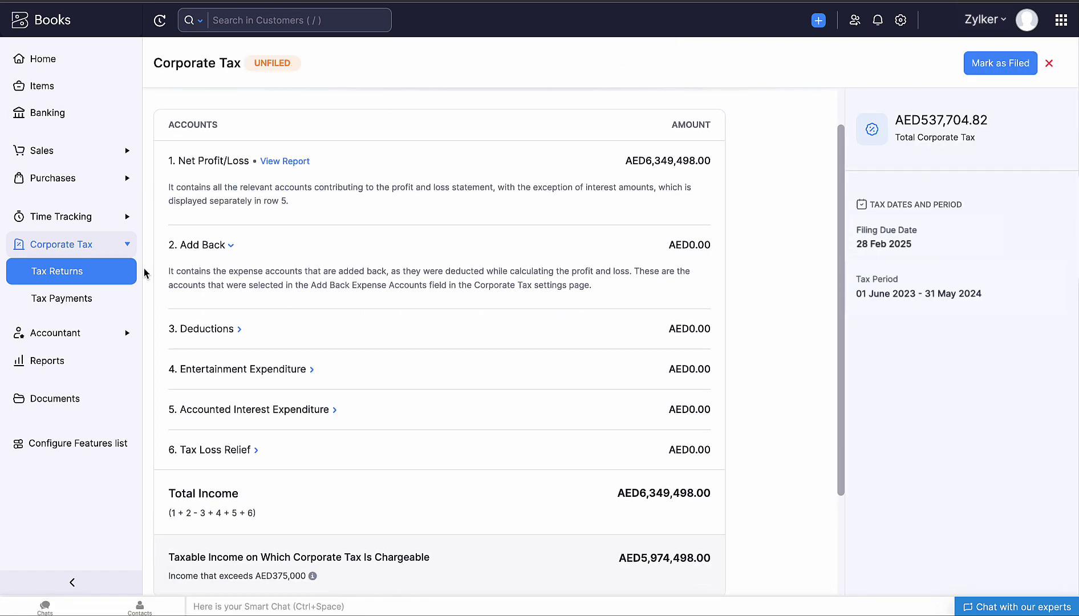
pyautogui.scroll(-2, 143, 268)
pyautogui.scroll(-1, 143, 268)
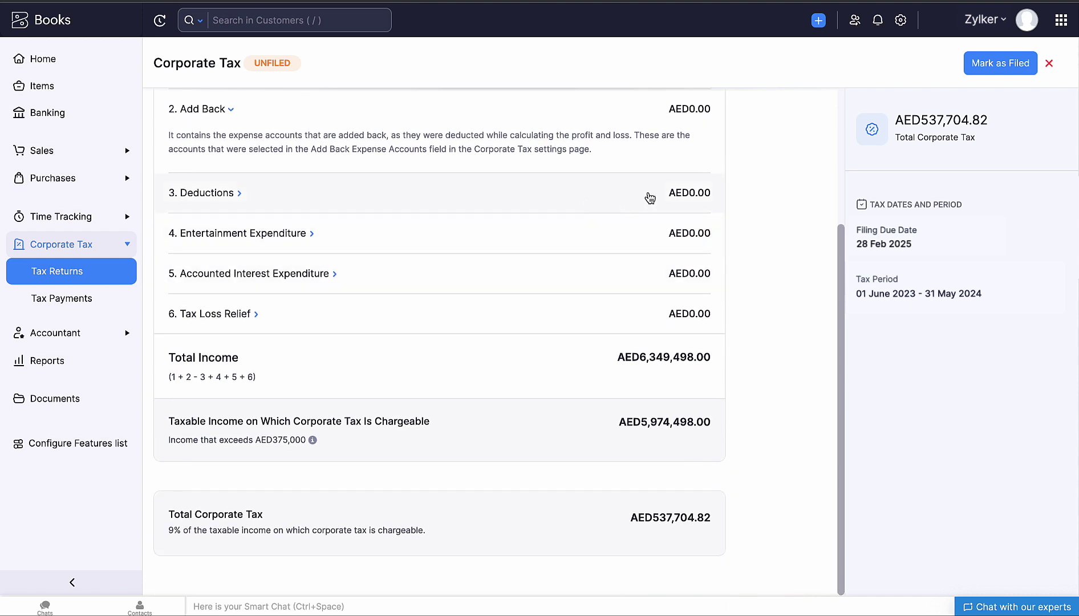
pyautogui.click(979, 67)
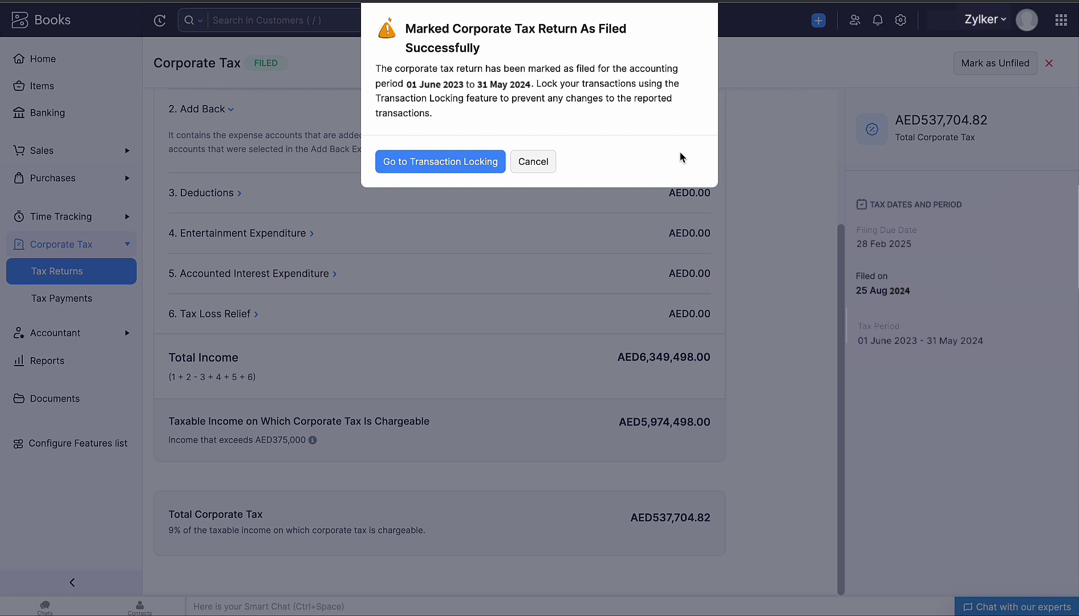
# Lock all transactions before 25 Aug 2024 with the reason 'Transaction locking'.
pyautogui.click(474, 165)
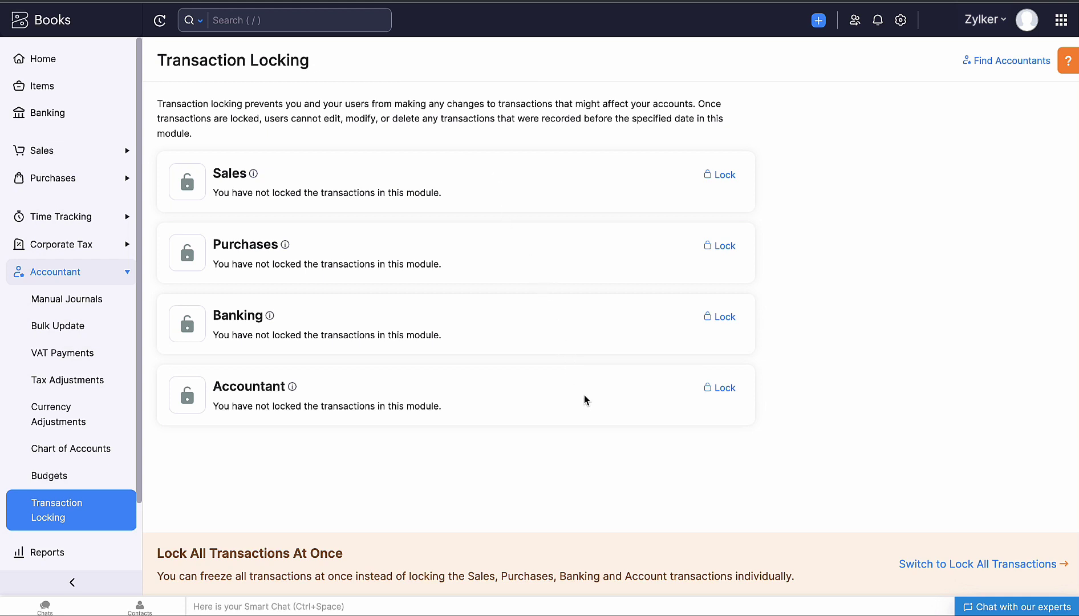
pyautogui.click(978, 564)
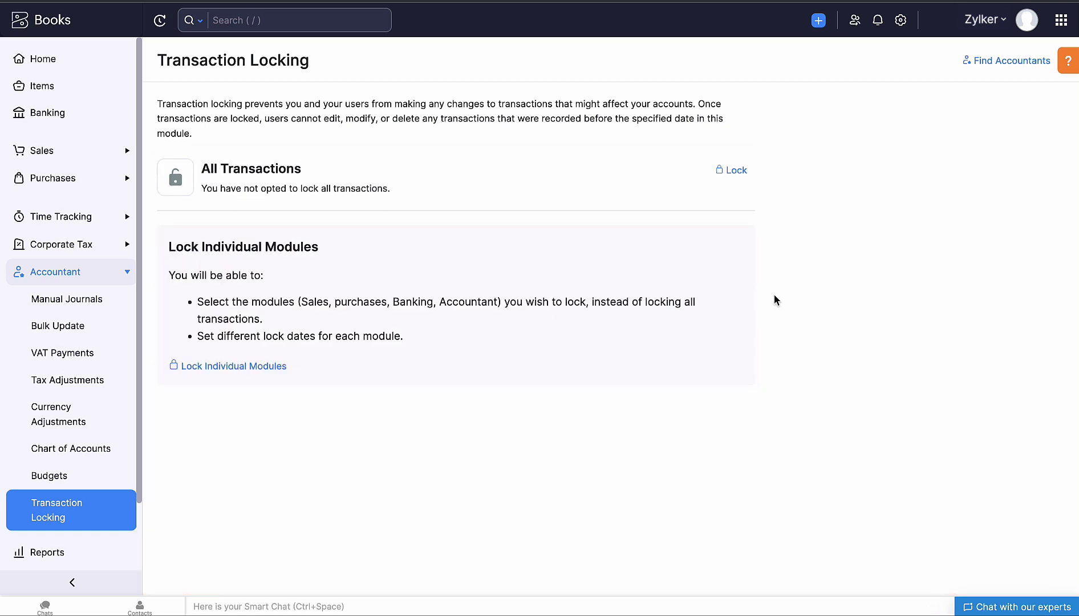
pyautogui.click(734, 176)
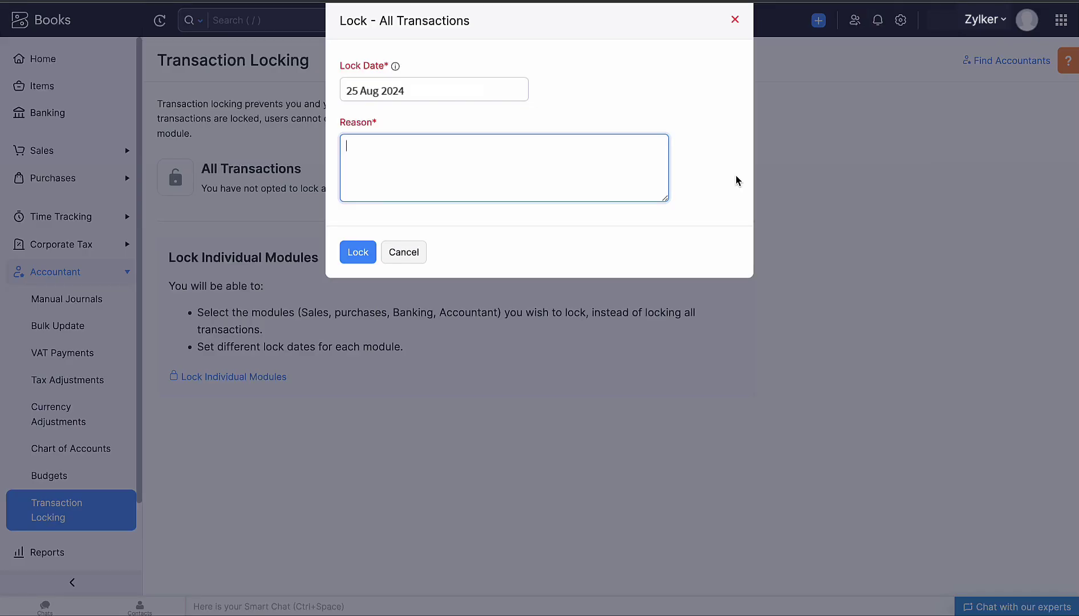
pyautogui.write('Transaction locking')
pyautogui.click(363, 262)
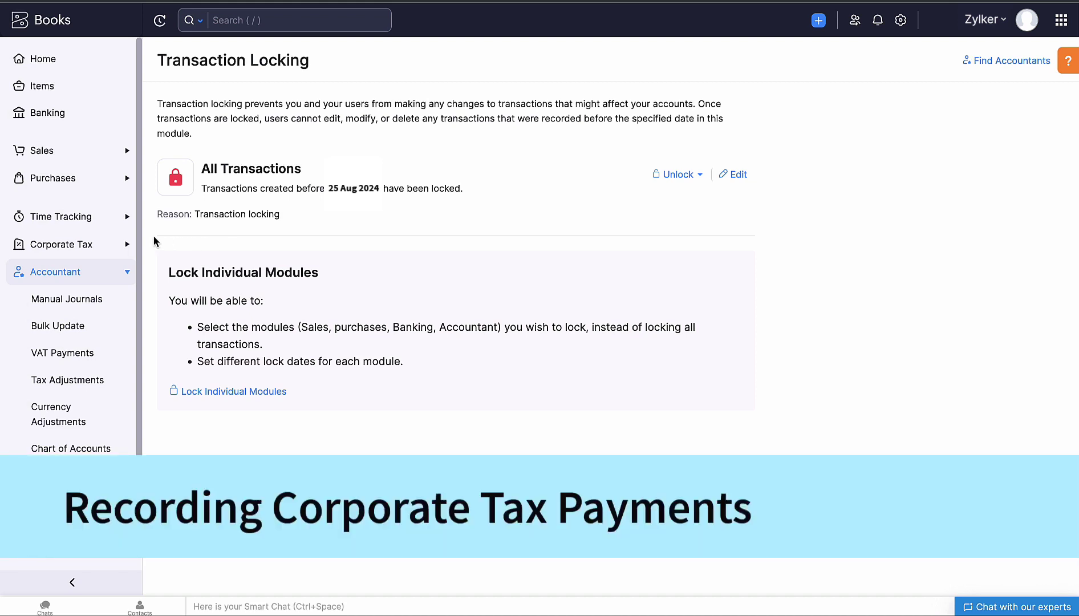
# Record the May - 2024 tax due of AED537,704.82 as paid through Petty Cash and save it.
pyautogui.click(91, 247)
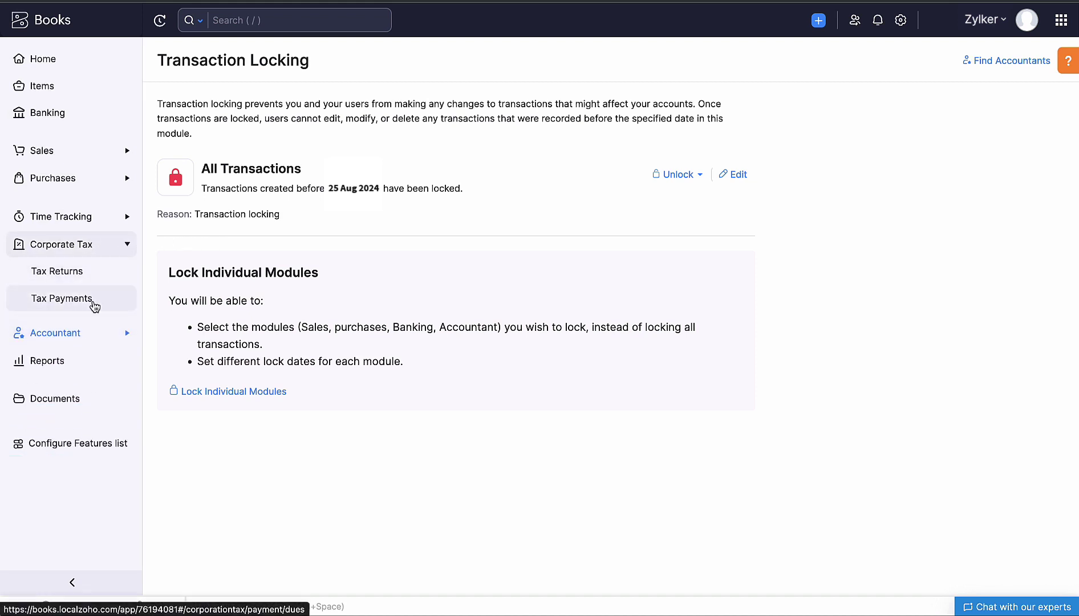
pyautogui.click(95, 307)
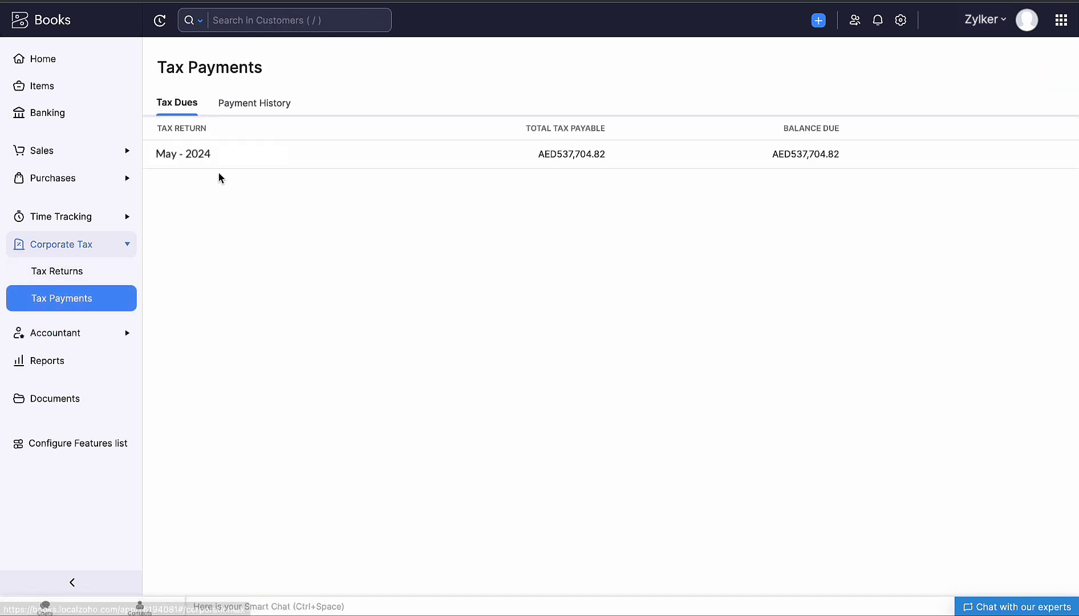
pyautogui.click(225, 167)
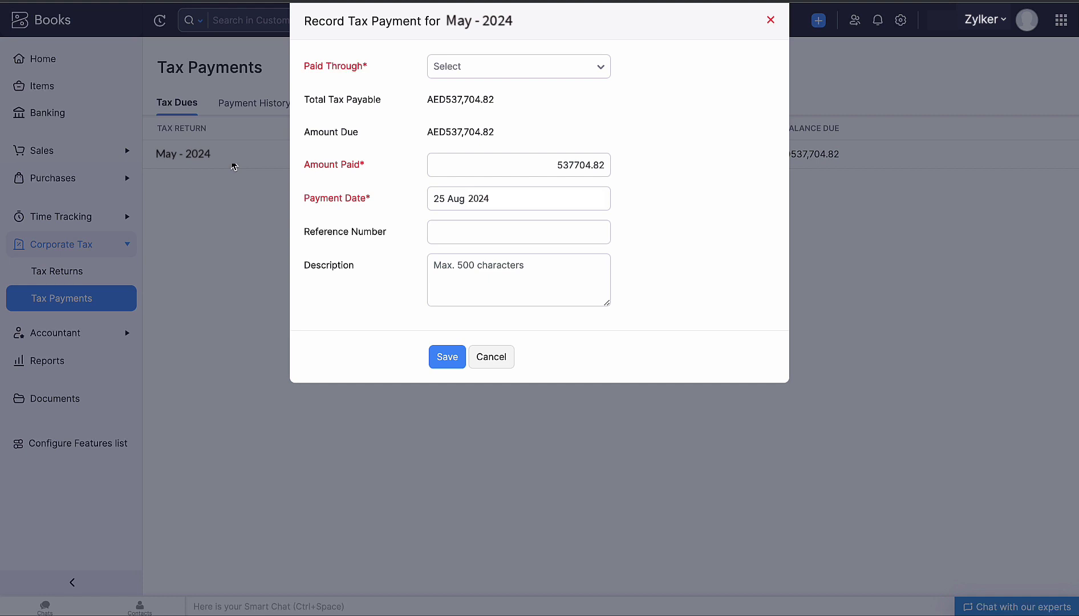
pyautogui.click(494, 71)
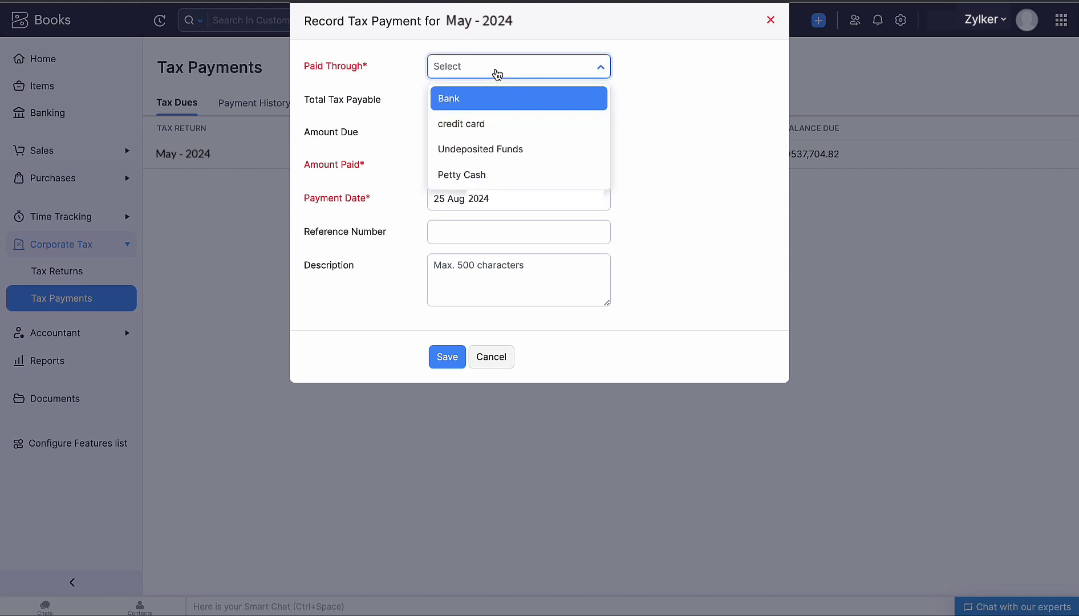
pyautogui.click(500, 174)
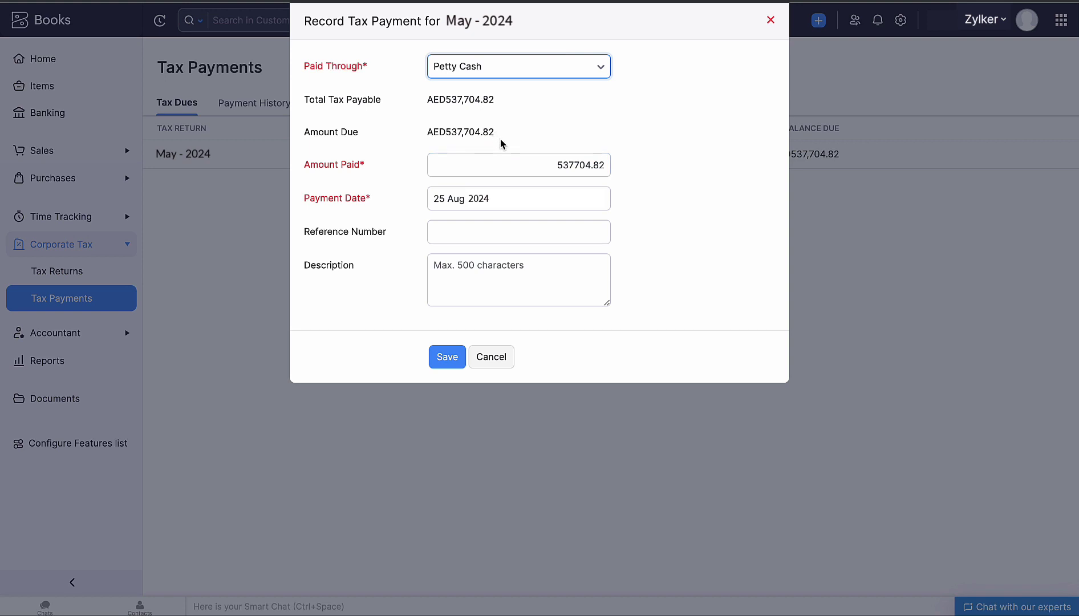
pyautogui.click(535, 167)
pyautogui.press('Tab')
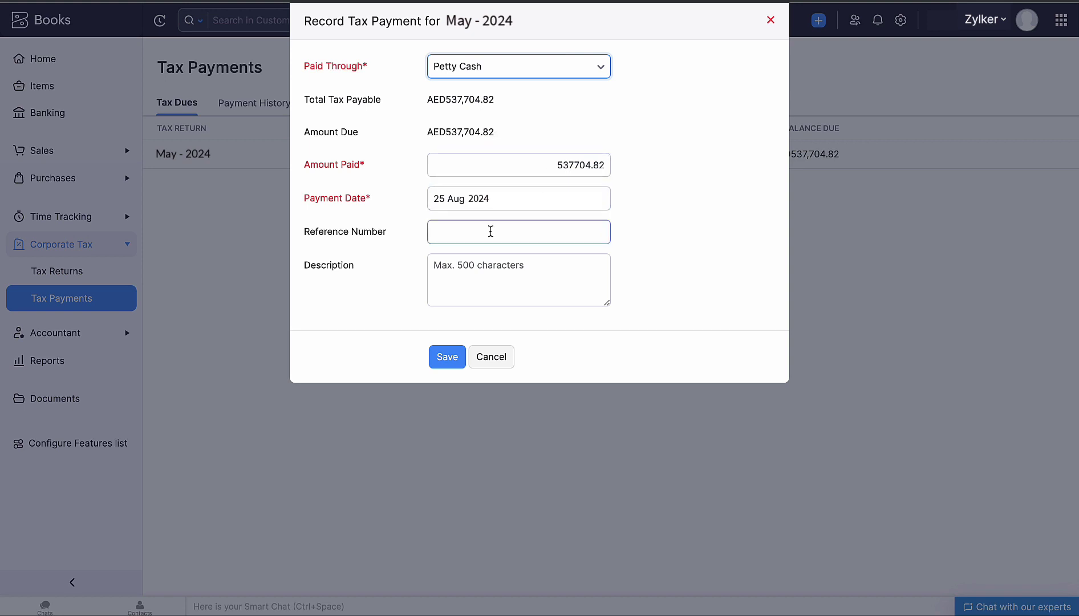
pyautogui.click(445, 363)
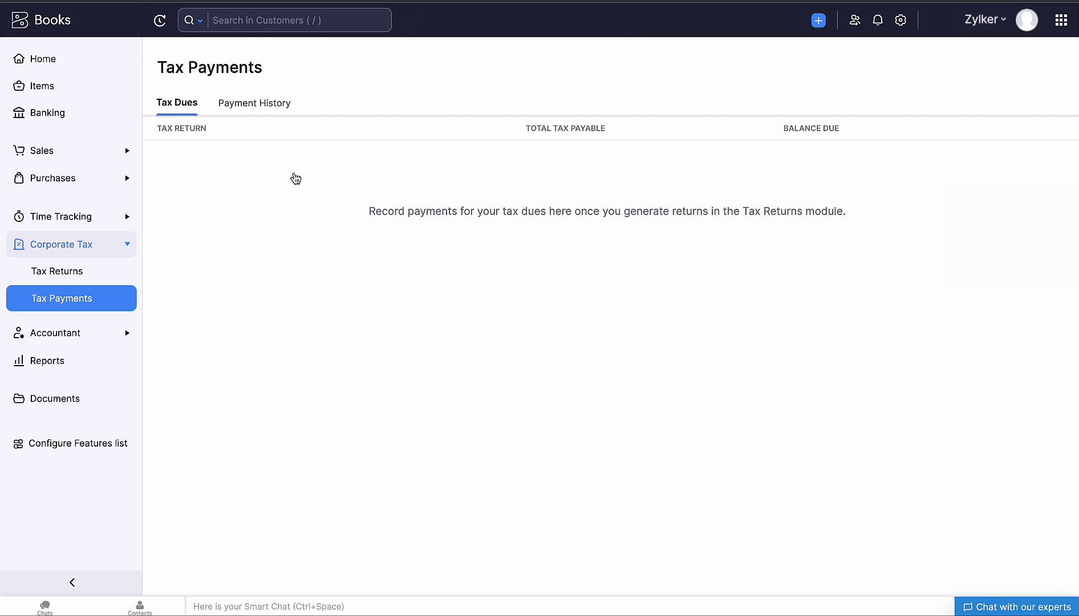
# View Payment History confirming the AED537,704.82 payment dated 25 Aug 2024.
pyautogui.click(261, 112)
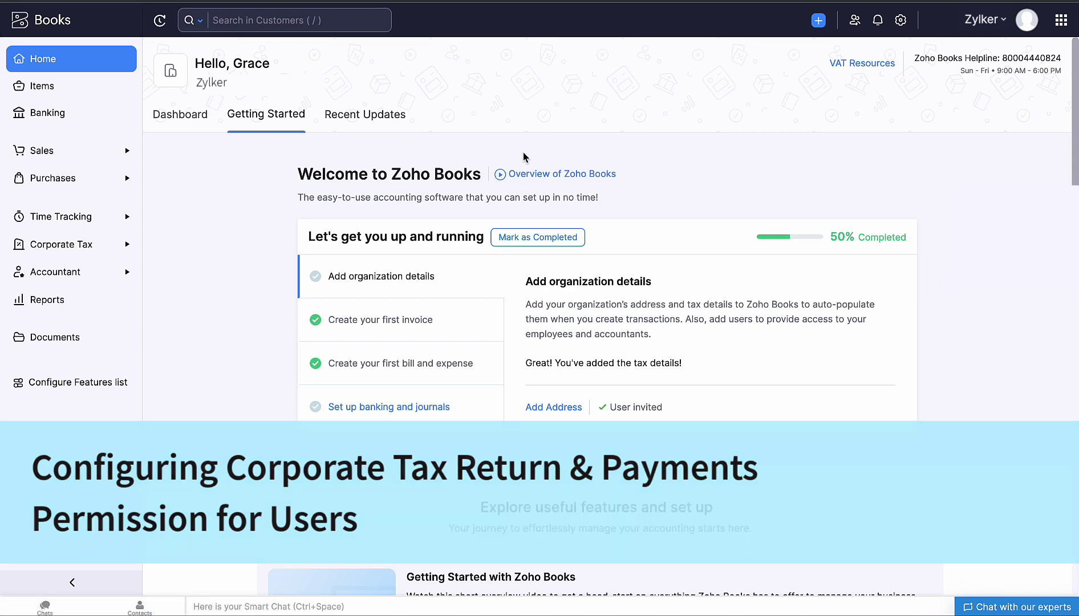
# Edit the Project Assistant role to grant Full Access for Tax payments under Corporate Tax.
pyautogui.click(900, 21)
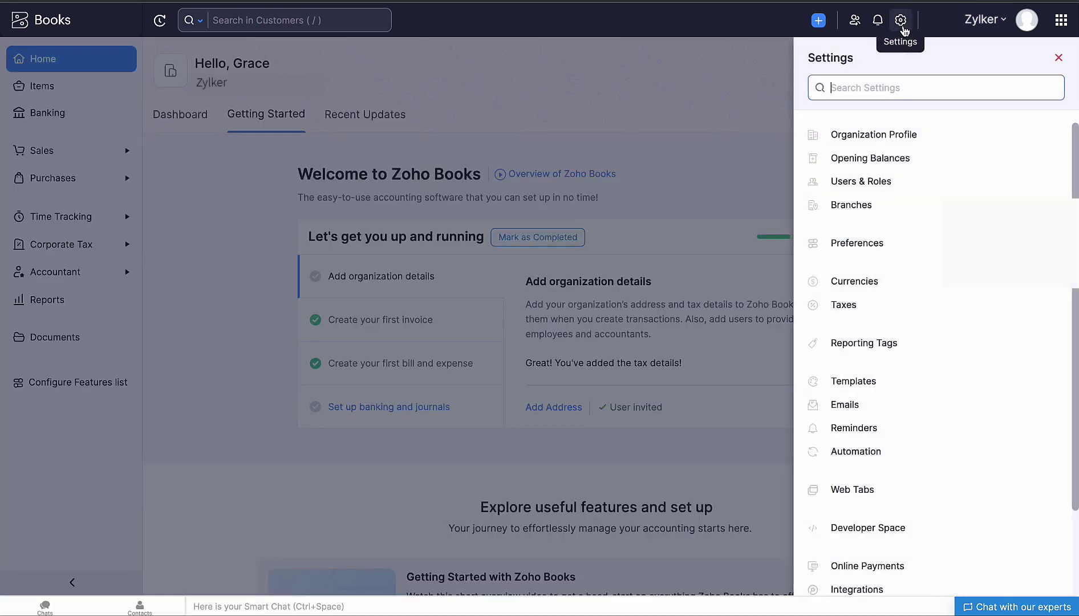
pyautogui.click(908, 192)
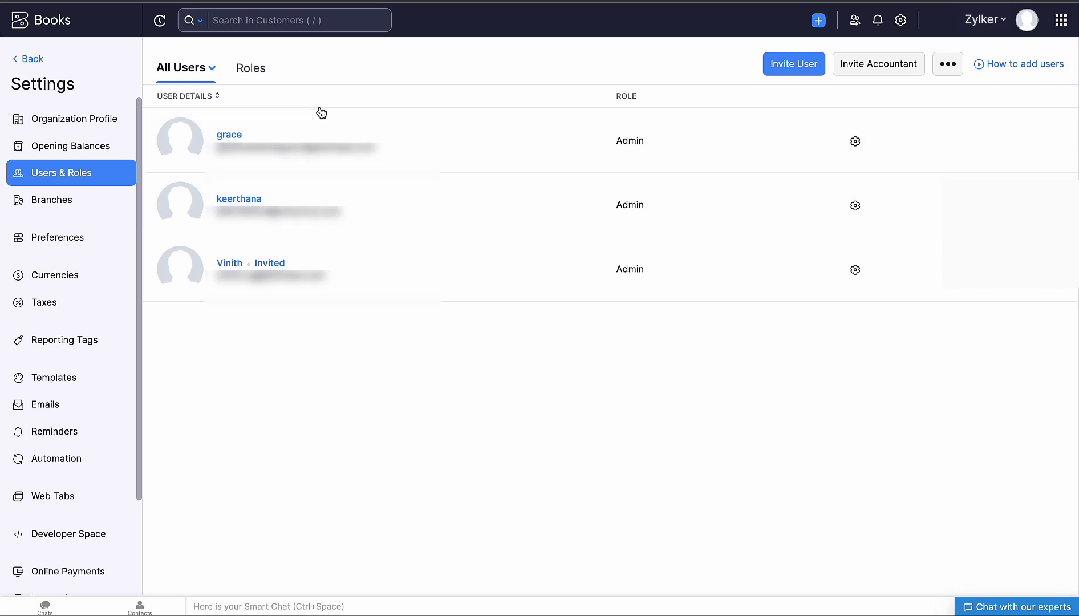
pyautogui.click(251, 69)
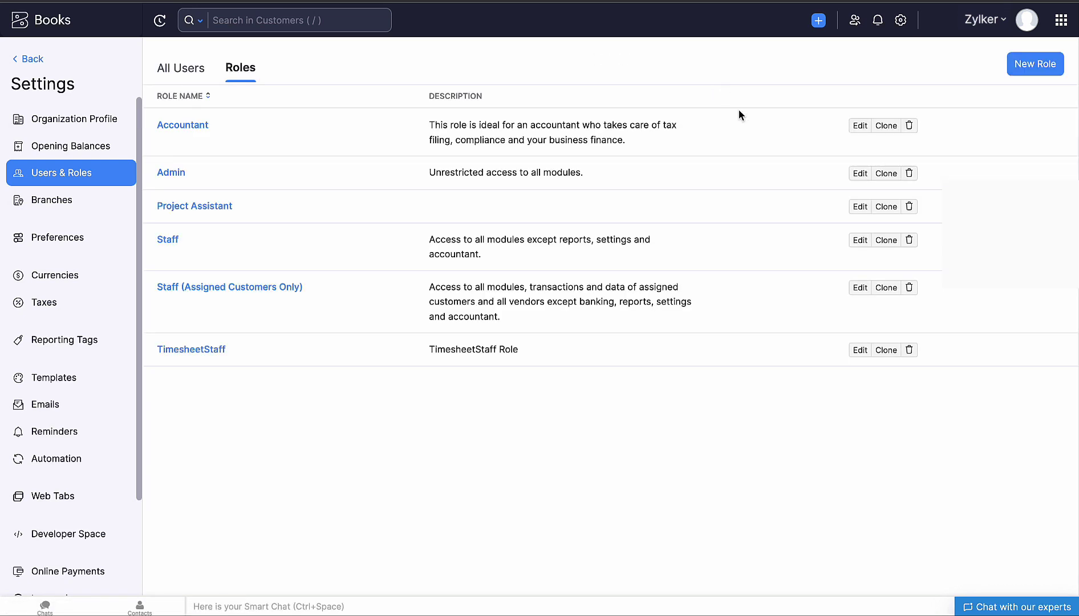
pyautogui.click(860, 206)
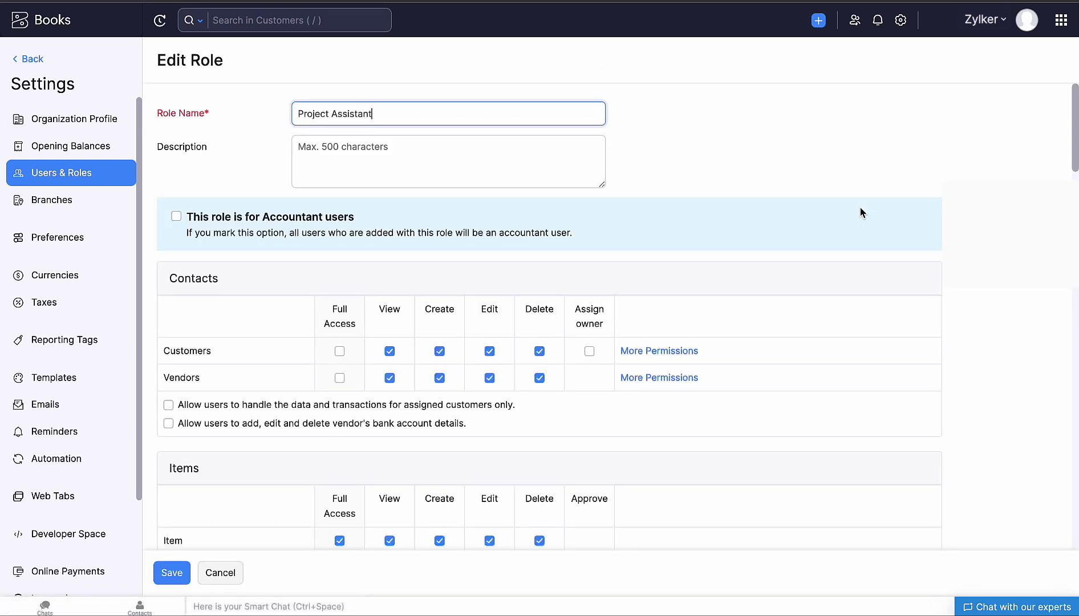
pyautogui.scroll(-1, 788, 226)
pyautogui.scroll(-2, 789, 226)
pyautogui.scroll(-2, 788, 226)
pyautogui.scroll(-2, 788, 226)
pyautogui.scroll(-2, 788, 226)
pyautogui.scroll(-2, 788, 226)
pyautogui.scroll(-2, 788, 226)
pyautogui.scroll(-2, 788, 226)
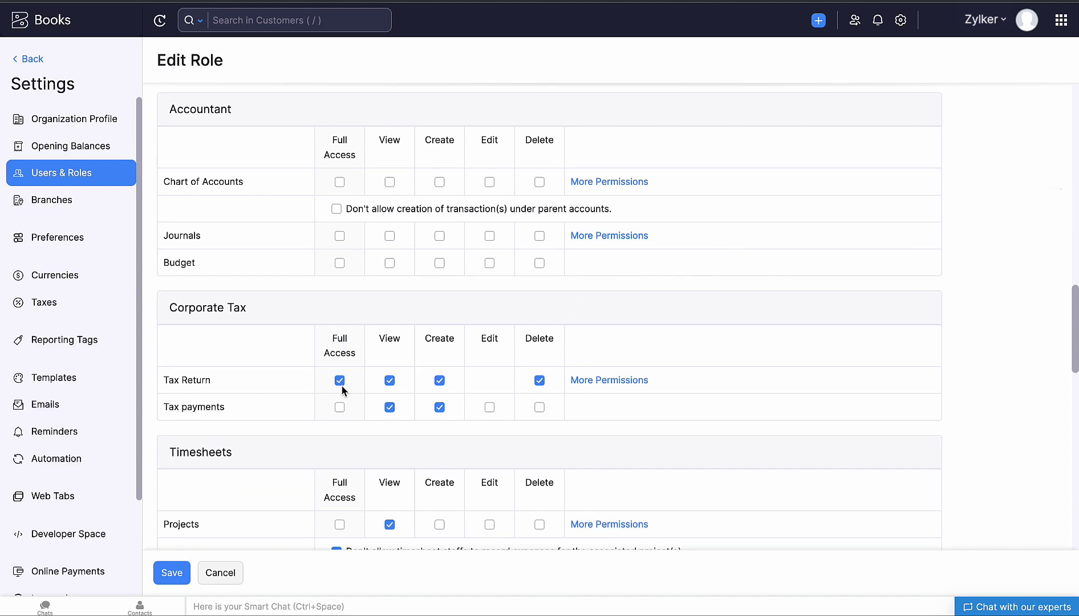
pyautogui.click(340, 408)
# Save the Project Assistant role, returning to the roles page.
pyautogui.click(170, 580)
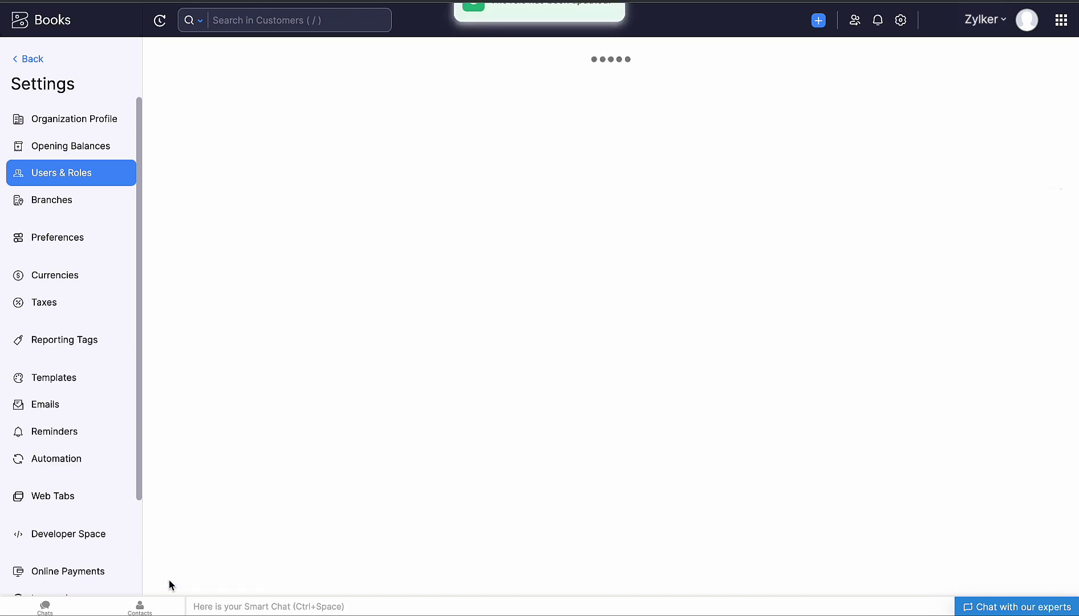